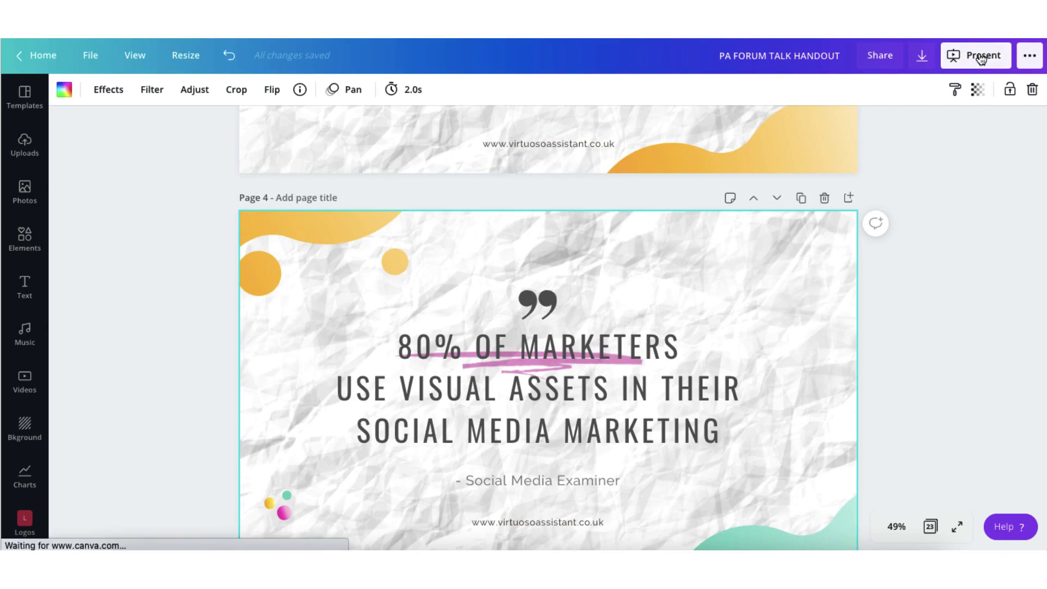
Step: Present the design in Autoplay mode with 3 seconds per slide
click(1017, 158)
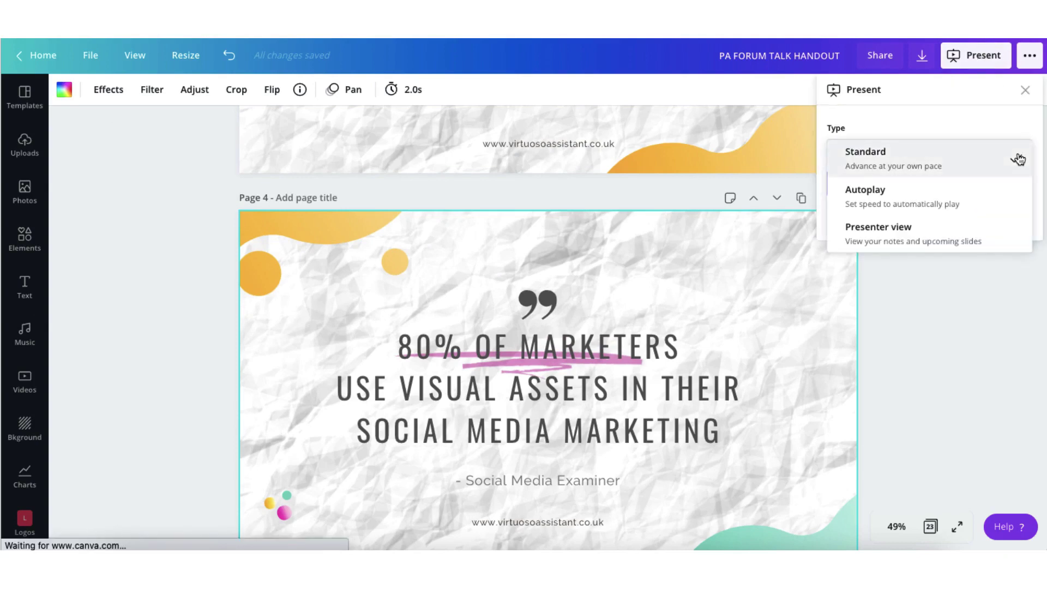
click(867, 202)
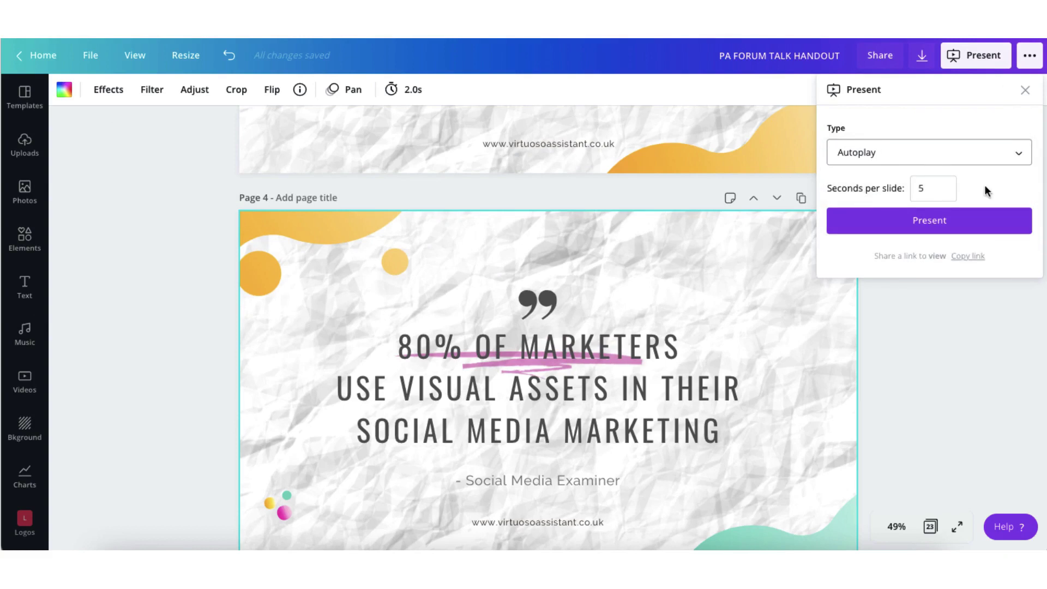
click(931, 189)
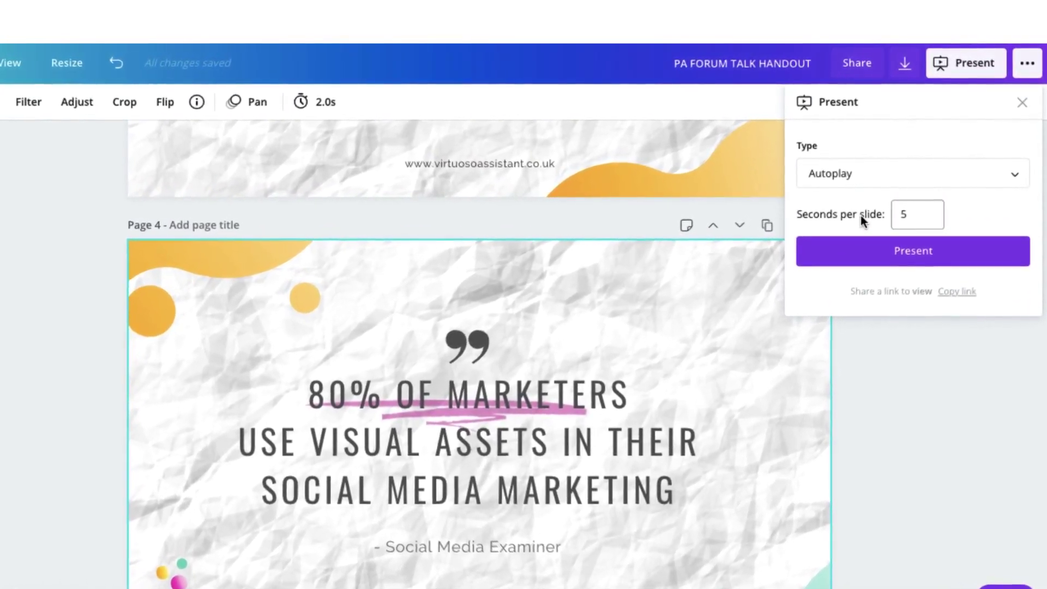
click(921, 218)
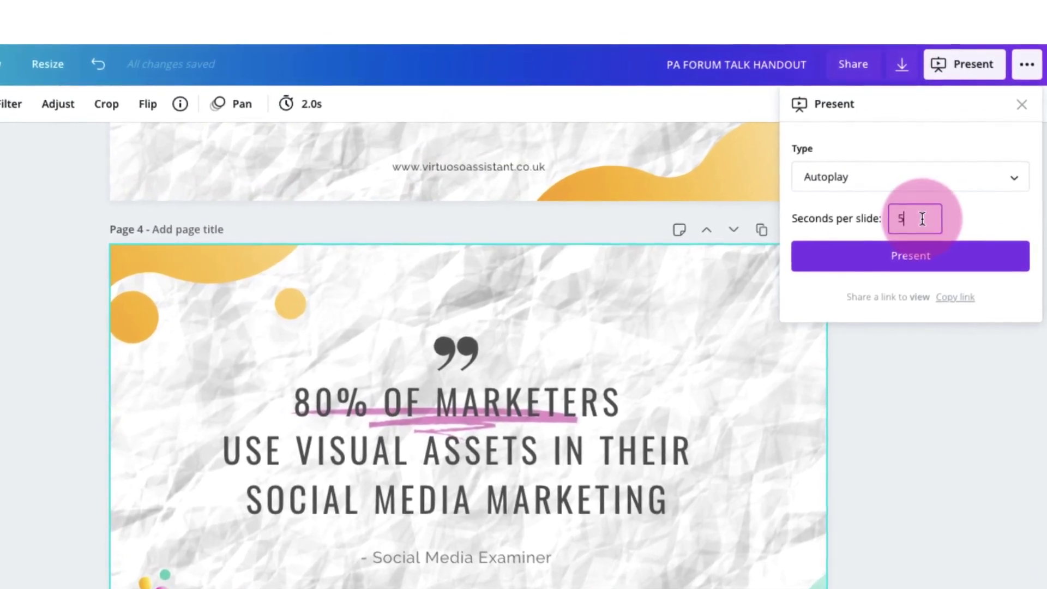
key(BackSpace)
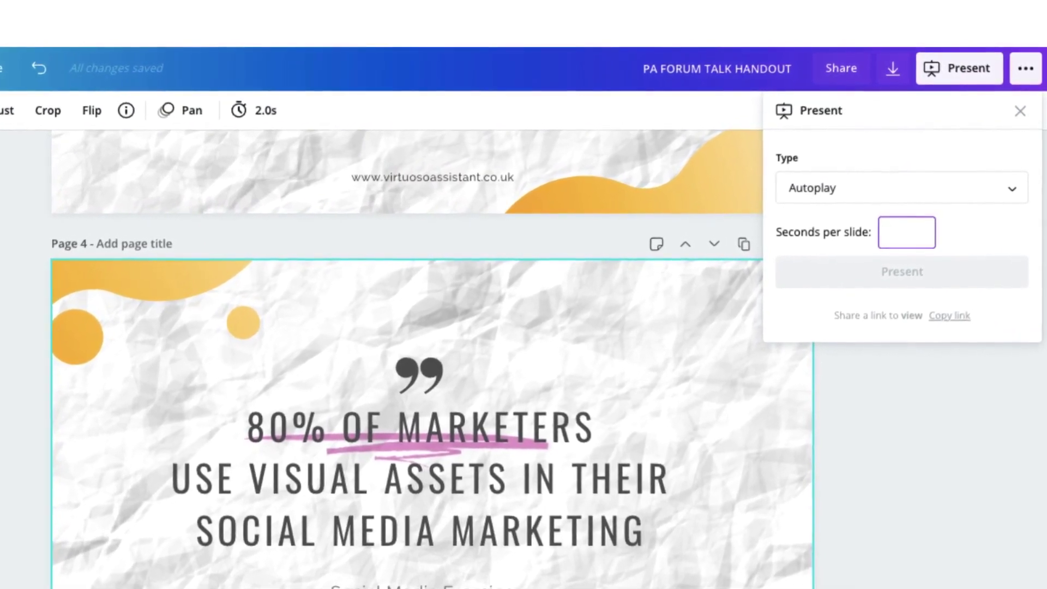
text(3)
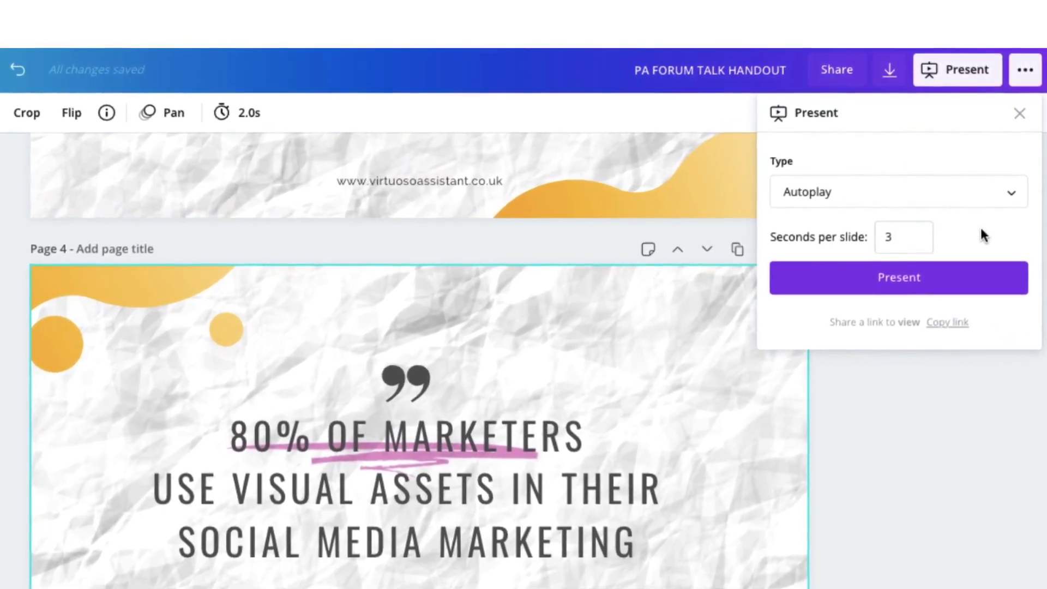
click(894, 282)
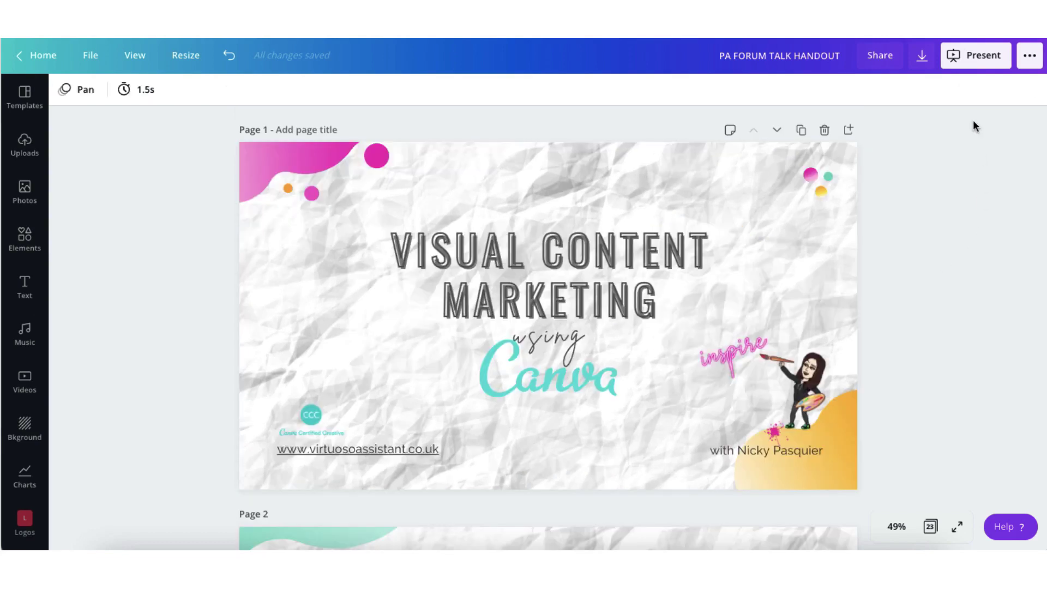
Step: Set the presentation type to Presenter view and start presenting
click(976, 56)
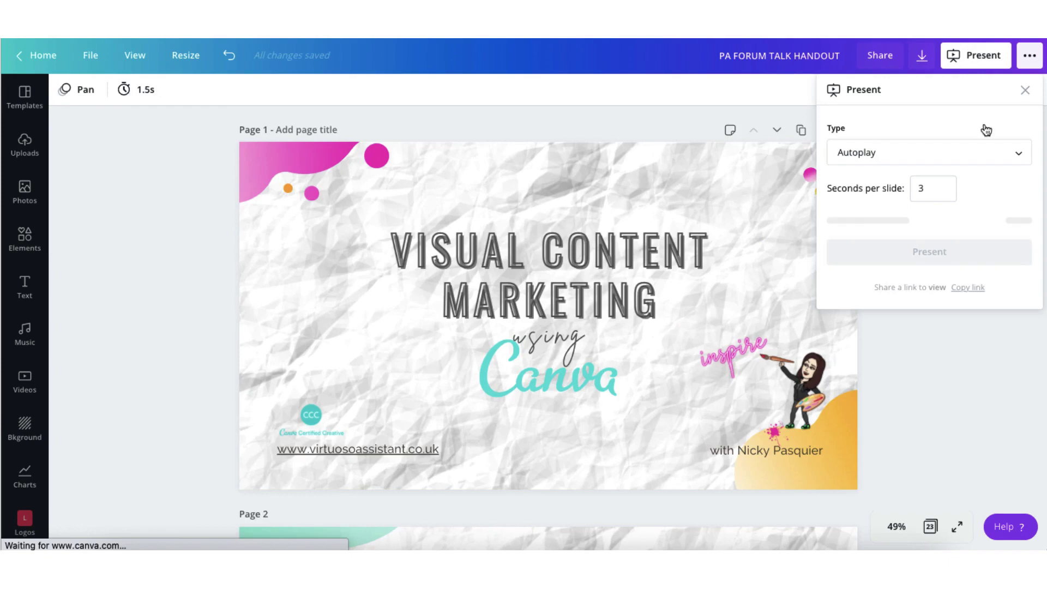
click(976, 153)
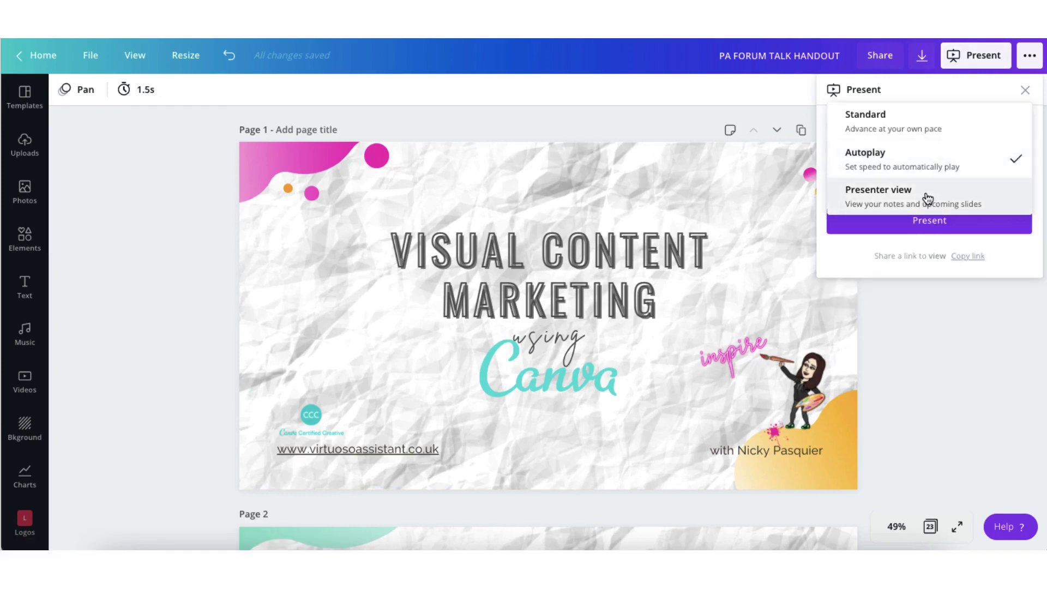
click(927, 198)
click(925, 192)
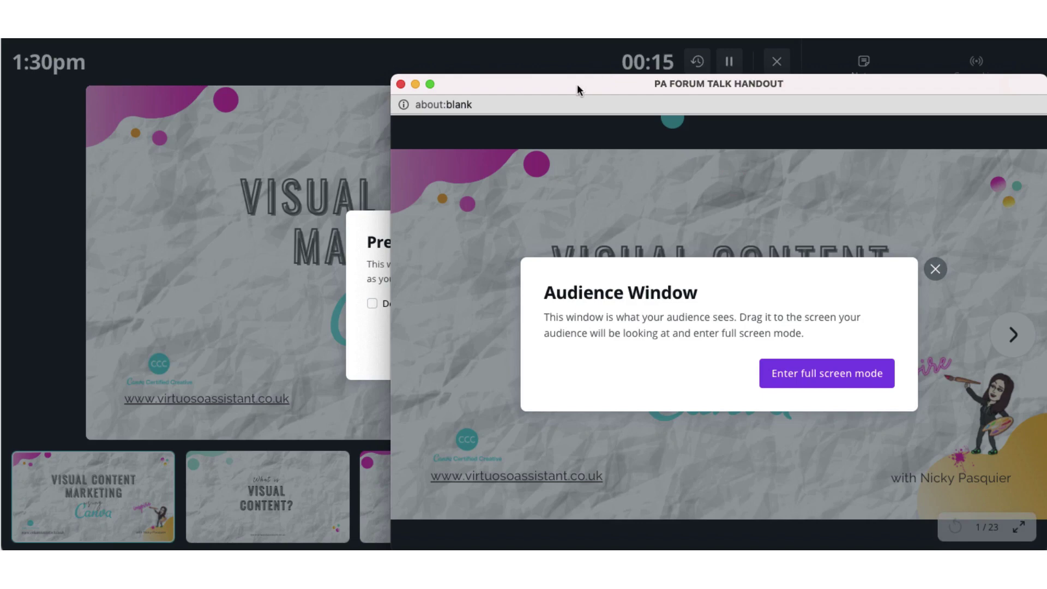
Step: Reposition the audience window for a full screen preview and minimise it to uncover the presenter window
drag(577, 84, 419, 54)
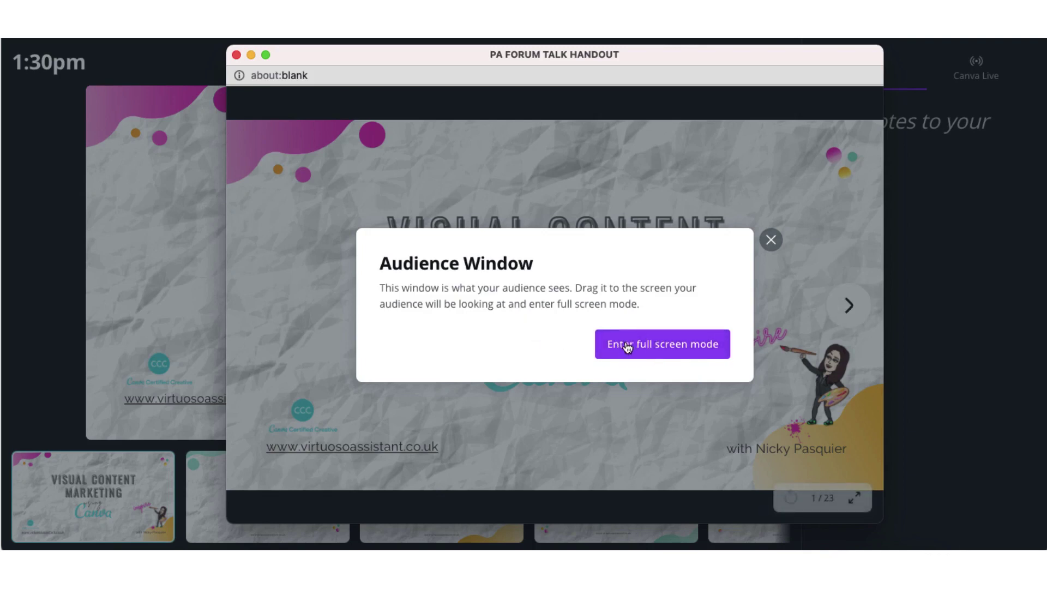
click(646, 346)
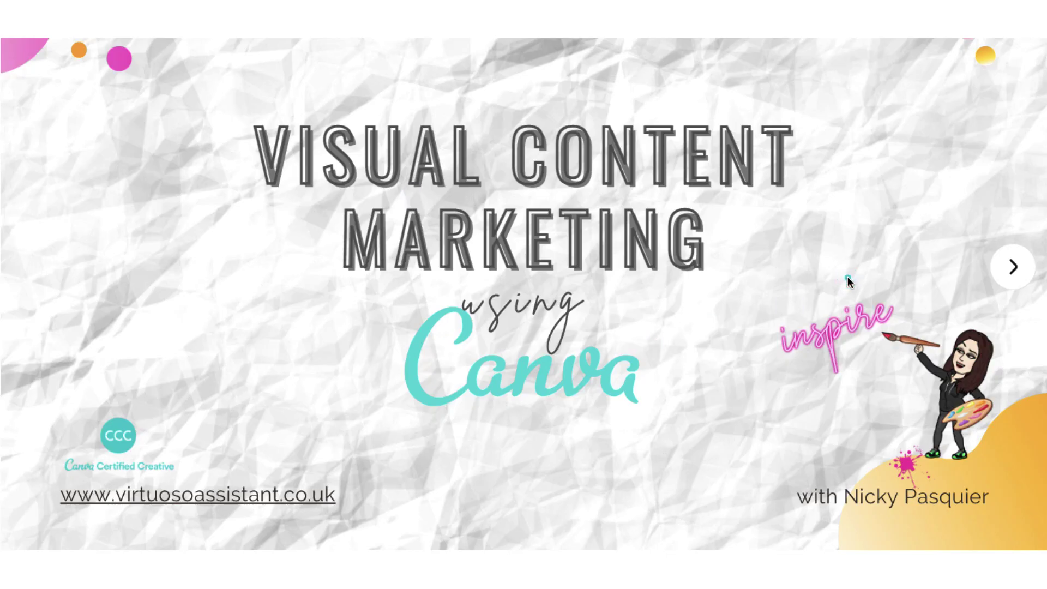
key(Escape)
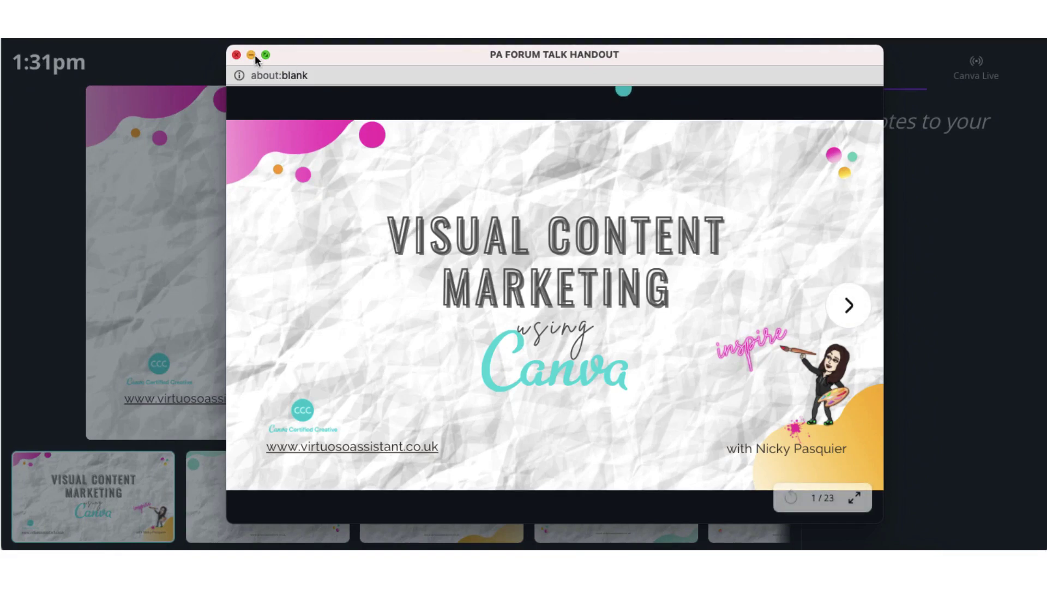
click(251, 55)
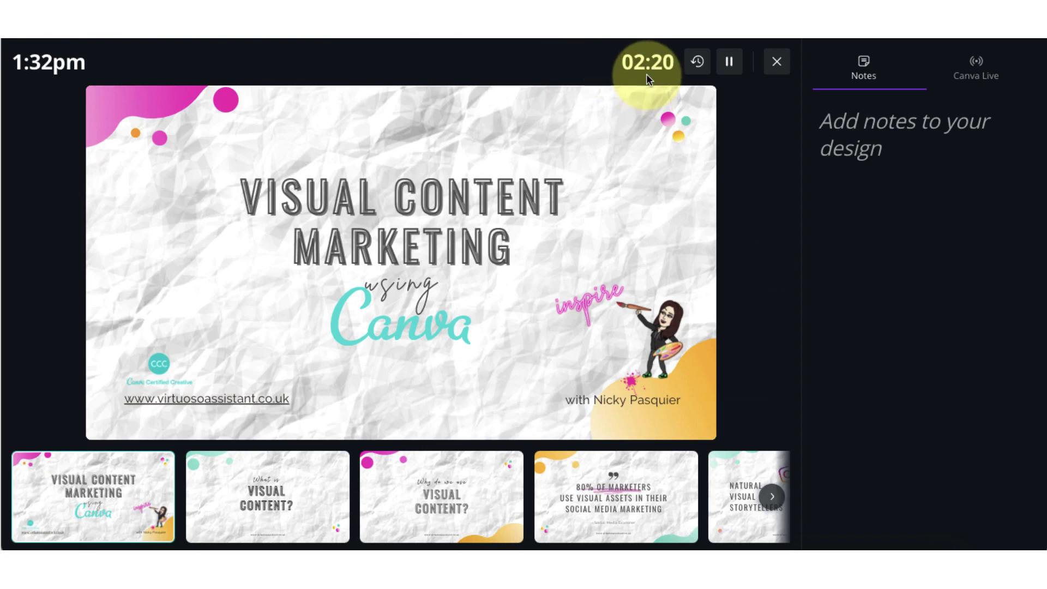
Step: Reset the presentation timer and open the first slide's notes for editing
click(697, 64)
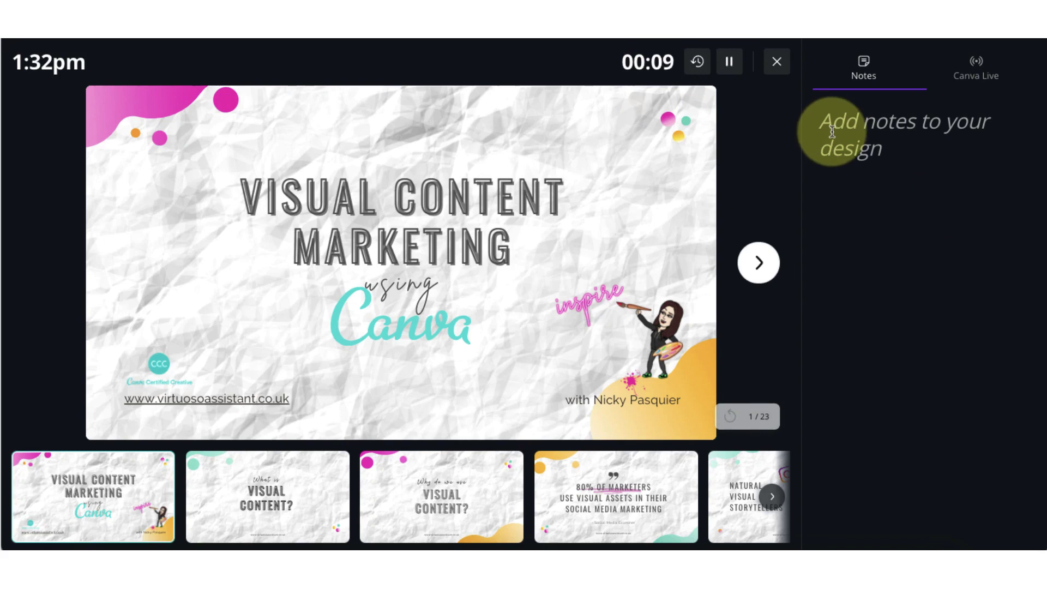
click(831, 130)
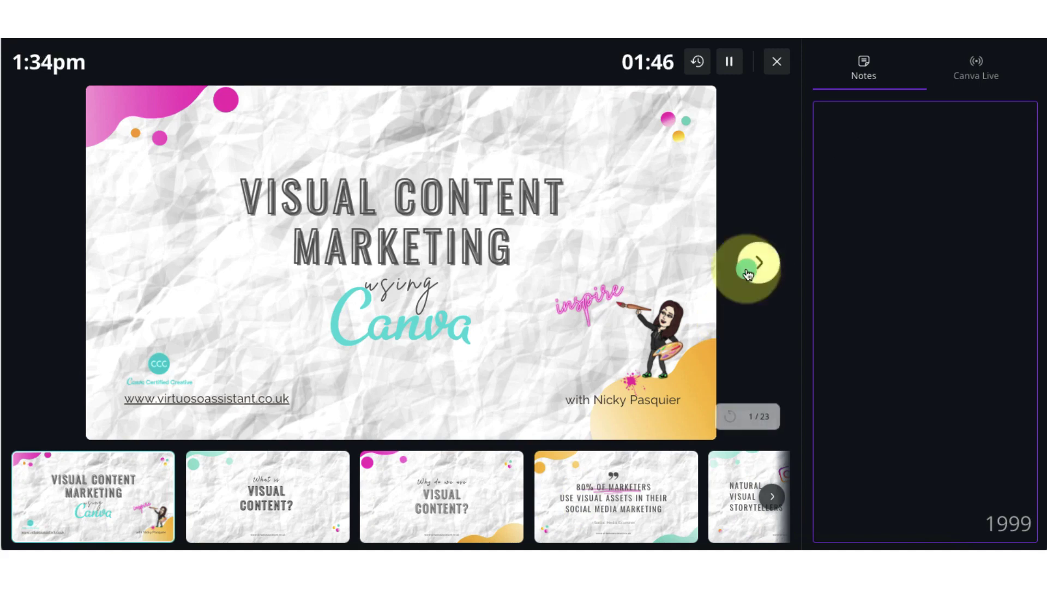
Step: Advance to slide 2 and jump to the "Why do we use visual content?" slide
click(763, 264)
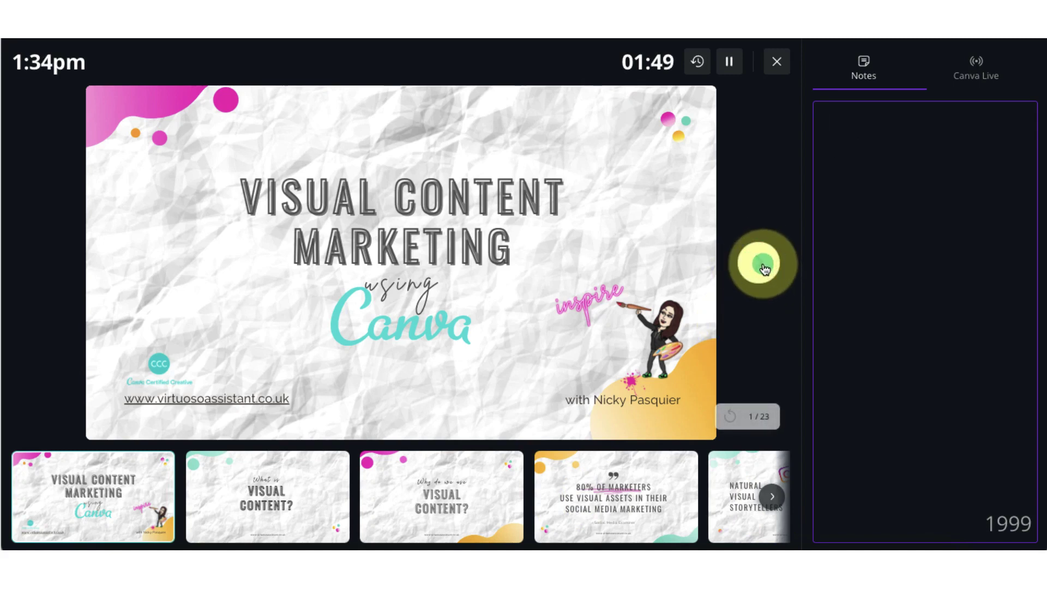
click(763, 266)
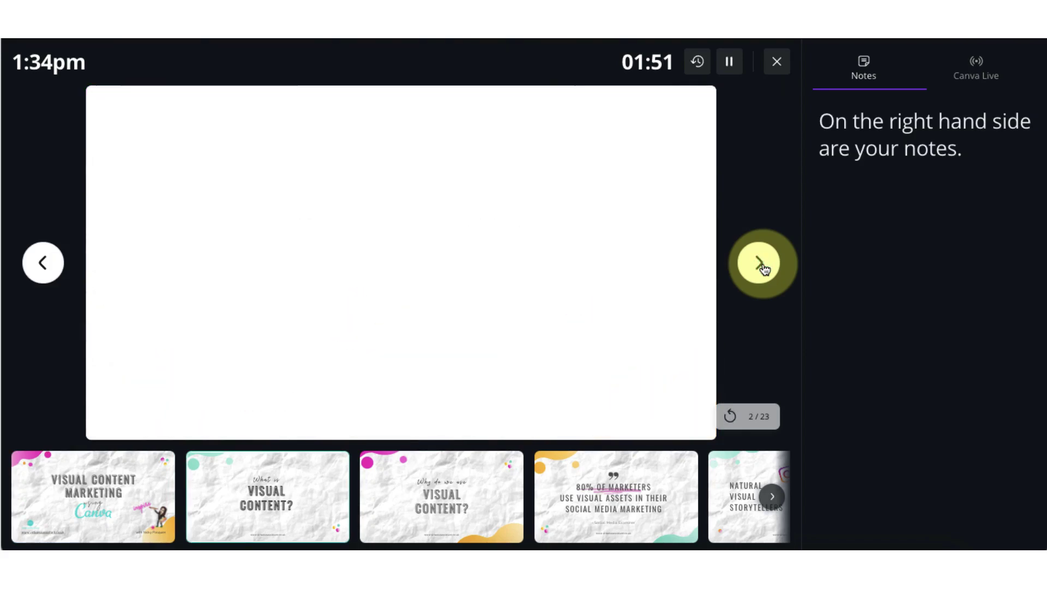
click(428, 494)
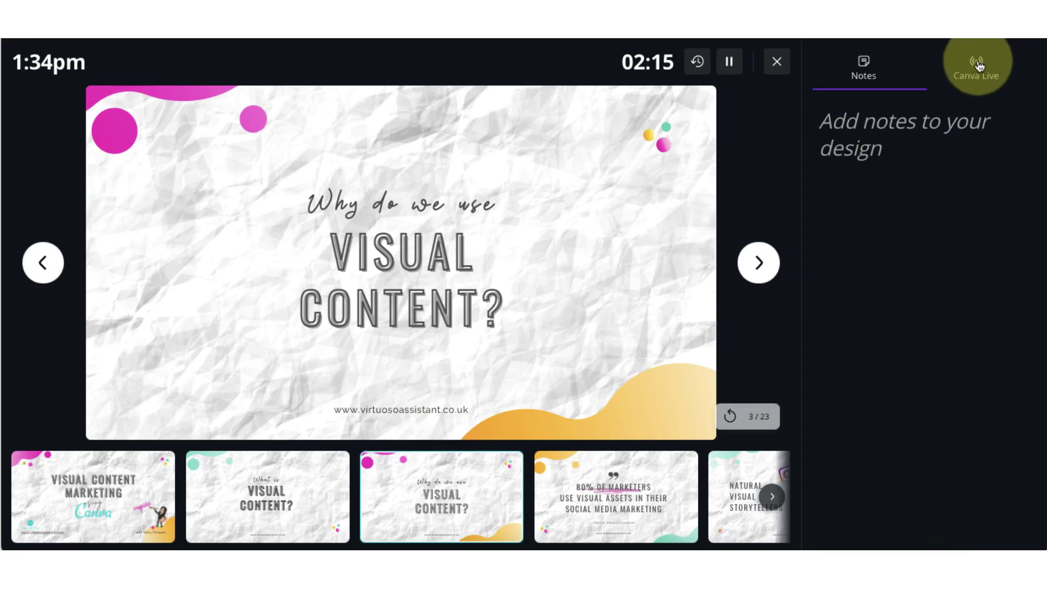
Step: Start a new Canva Live session for the presentation
click(980, 62)
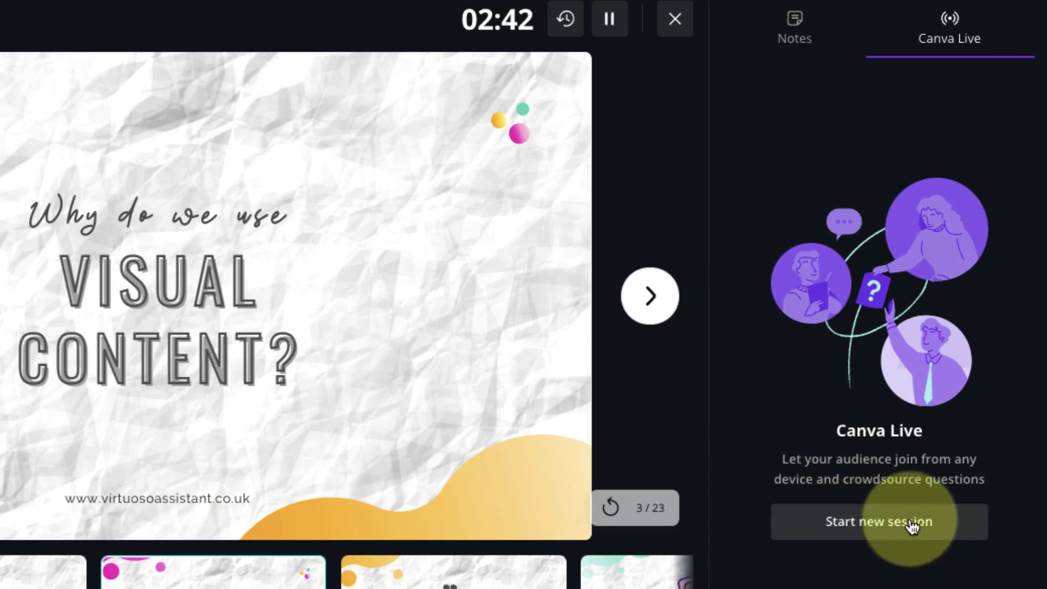
click(879, 526)
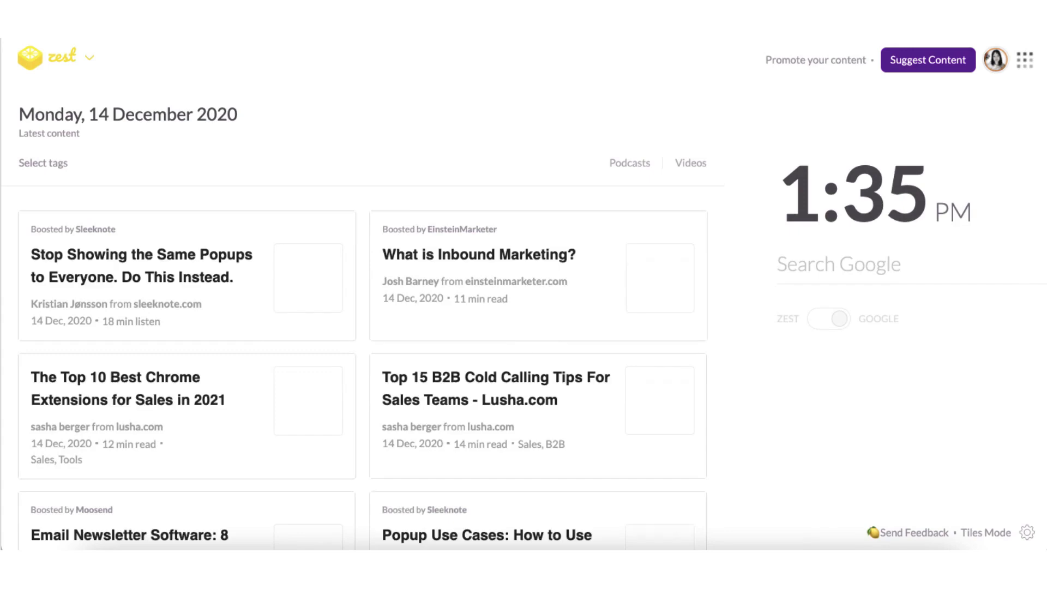
text(www.canva.)
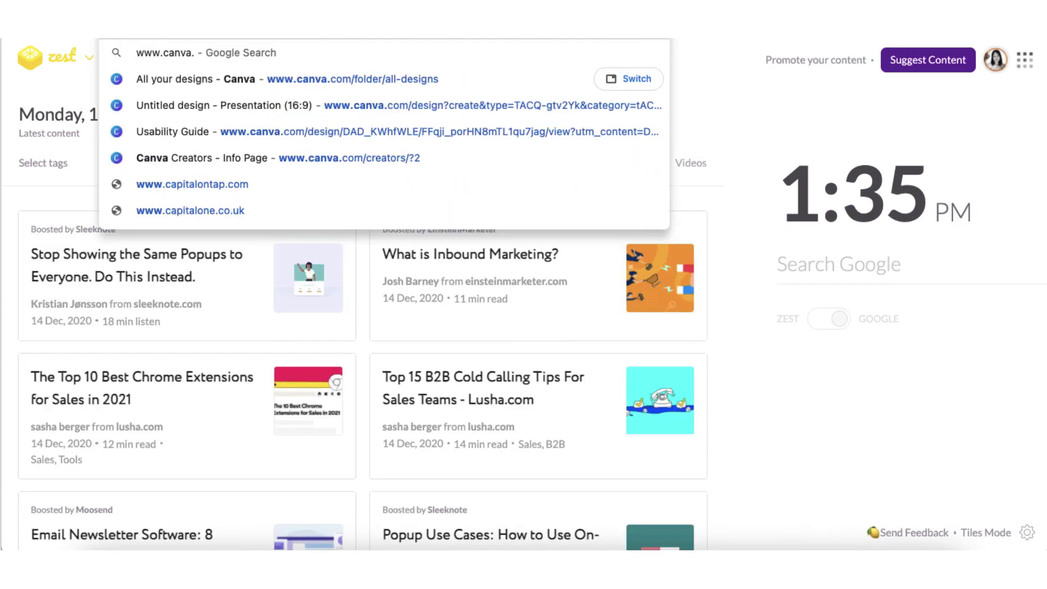
text(live)
key(Return)
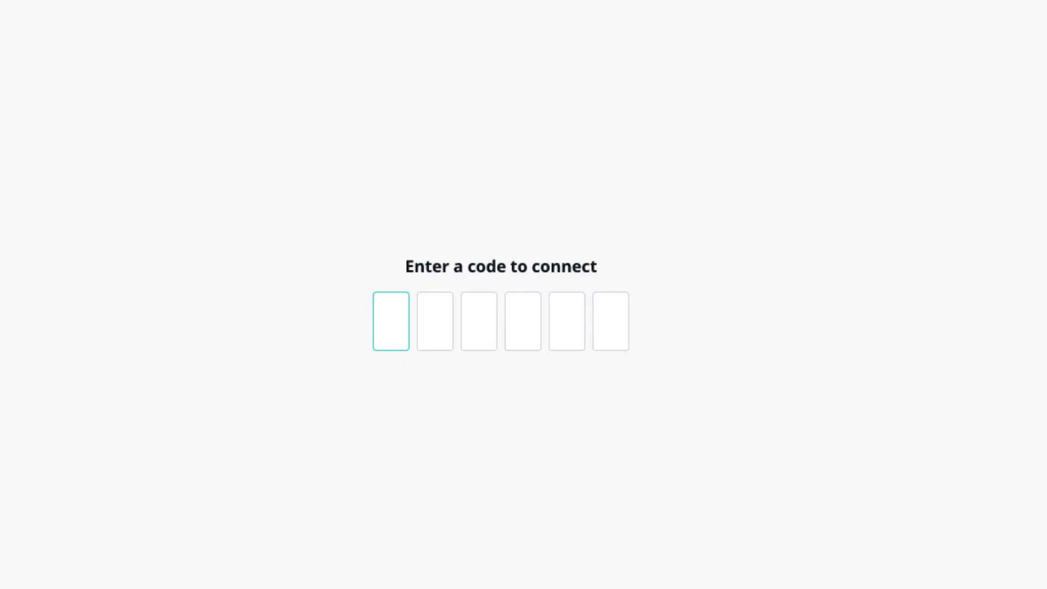
Step: Enter the six-digit session code to connect to the live presentation
text(46)
key(BackSpace)
text(7)
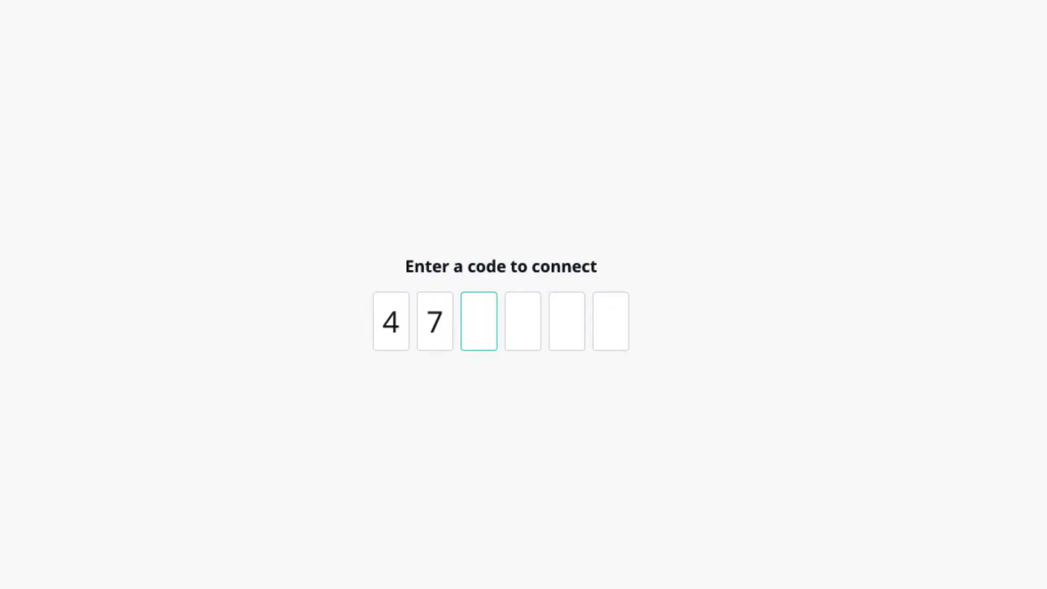
text(645)
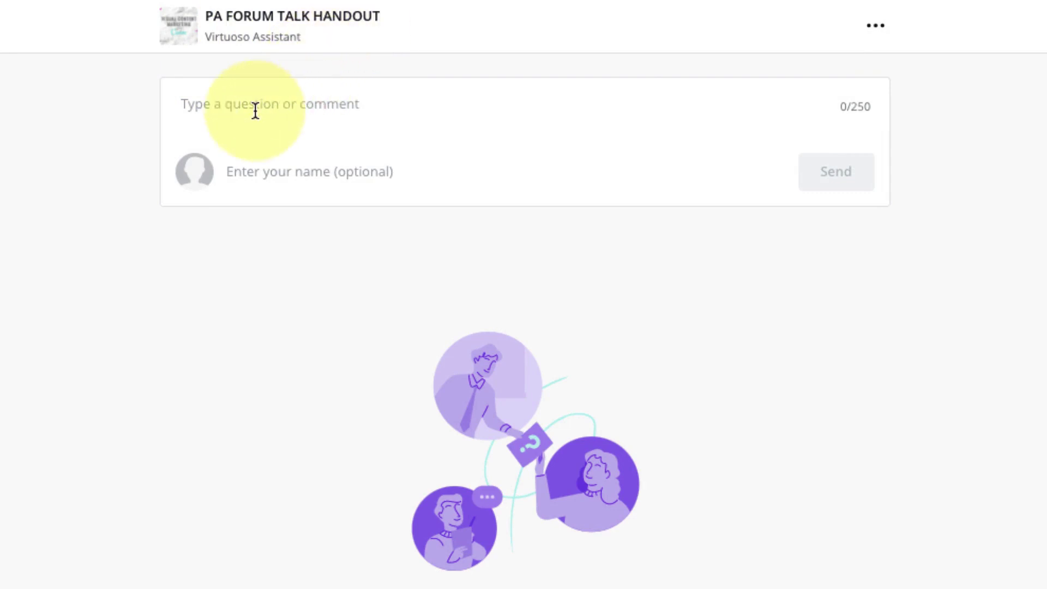
Step: Post an anonymous comment saying hello to the presenter by first name
click(183, 106)
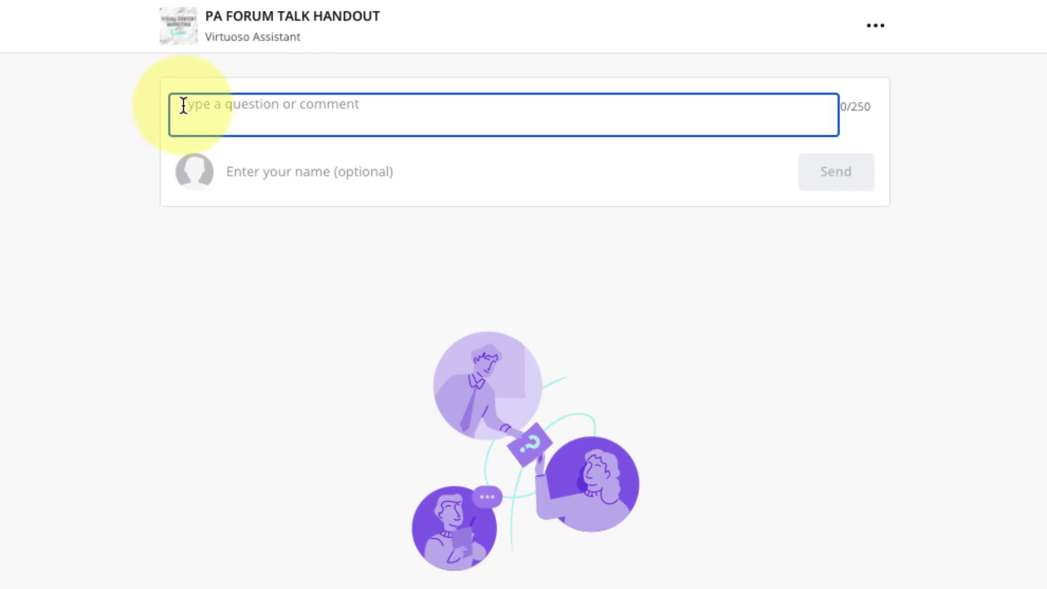
text(hel)
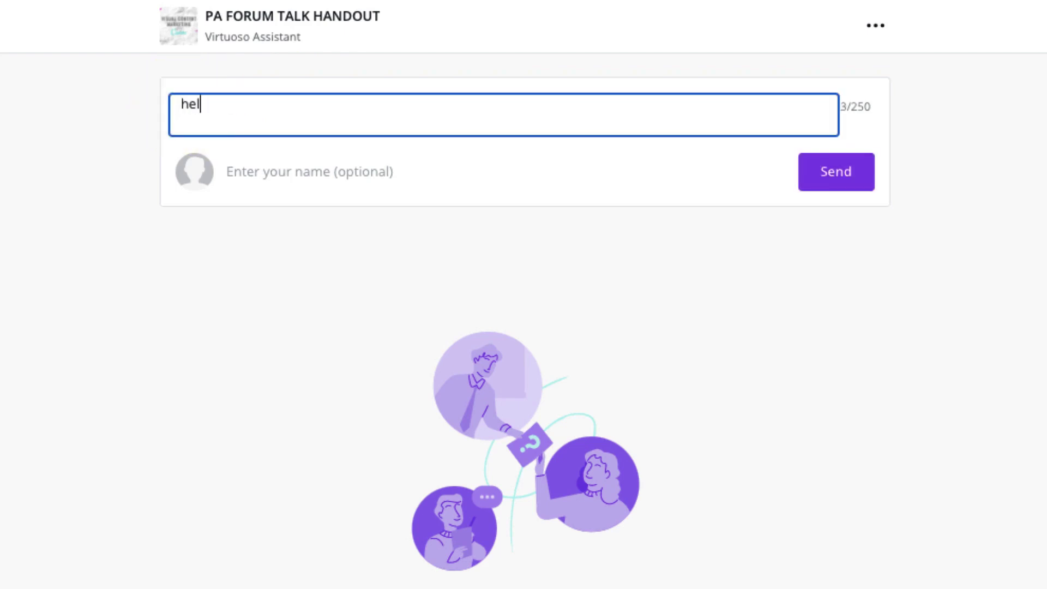
text(lo Nicky)
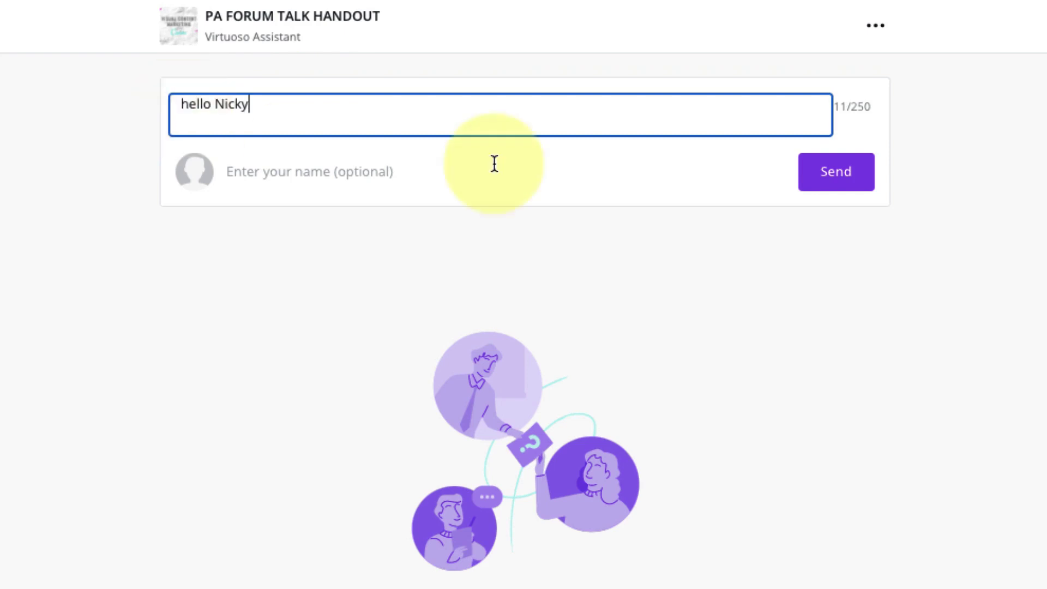
click(833, 175)
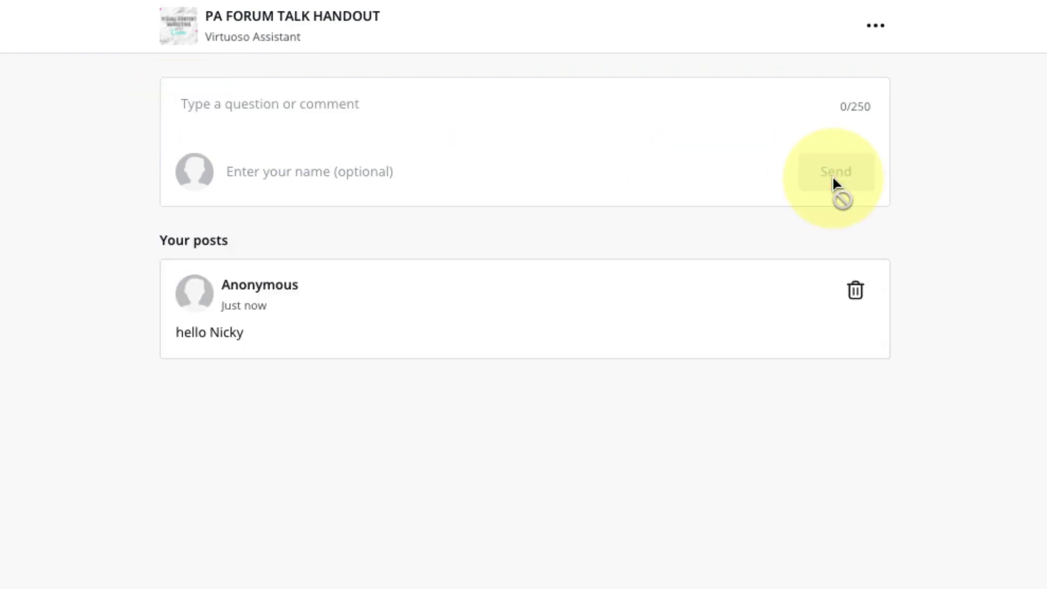